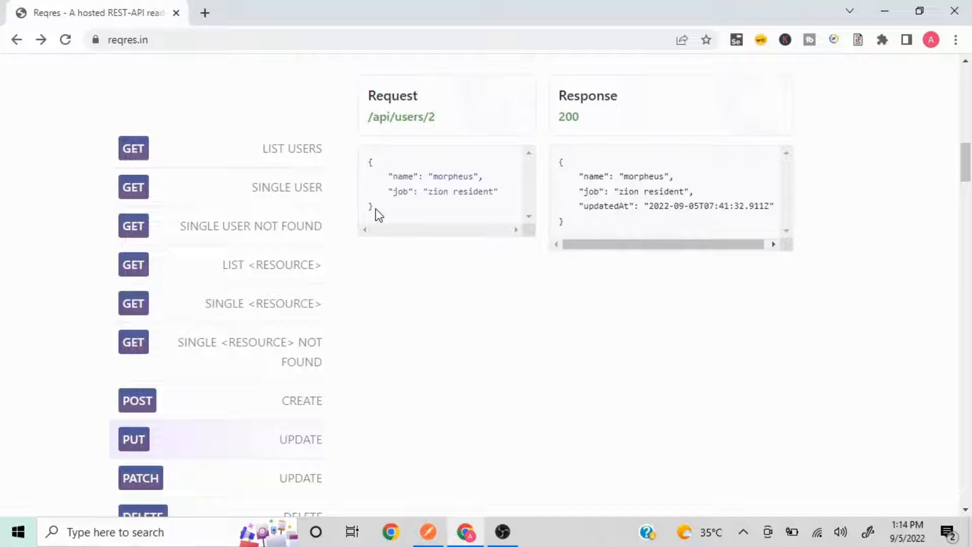
- Open the /api/users/2 endpoint of the PUT update example and copy its full URL
{"action": "left_click_drag", "start_coordinate": [375, 209], "coordinate": [367, 170]}
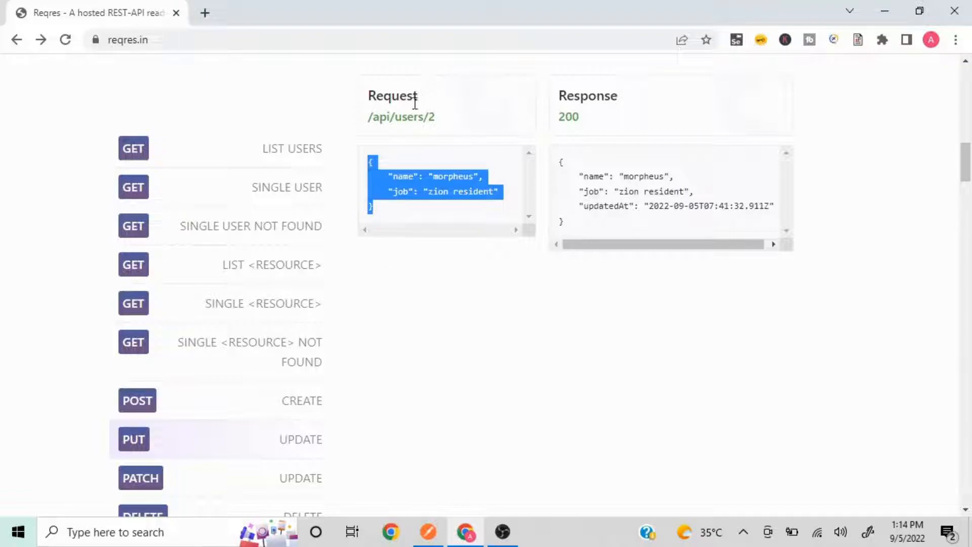
{"action": "left_click", "coordinate": [410, 119]}
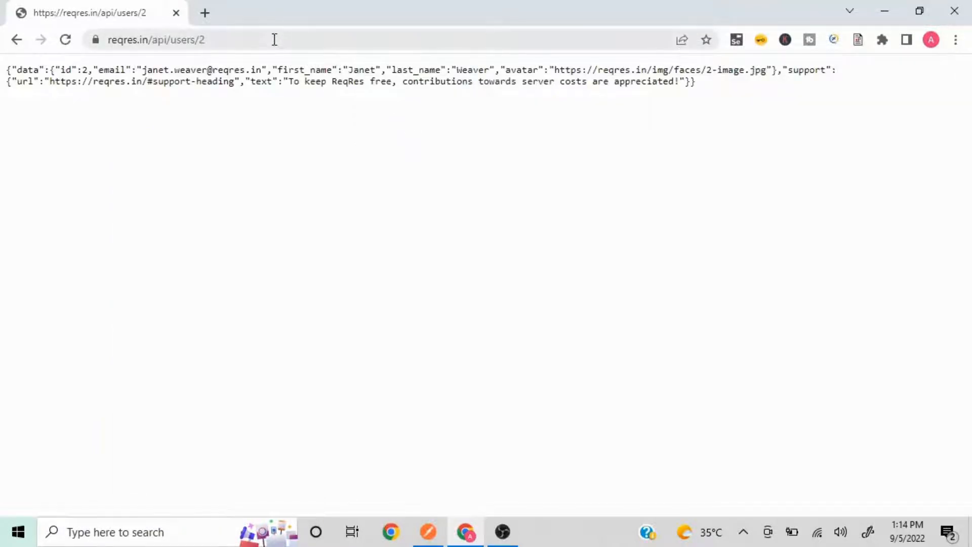
{"action": "left_click", "coordinate": [274, 39]}
{"action": "key", "text": "ctrl+c"}
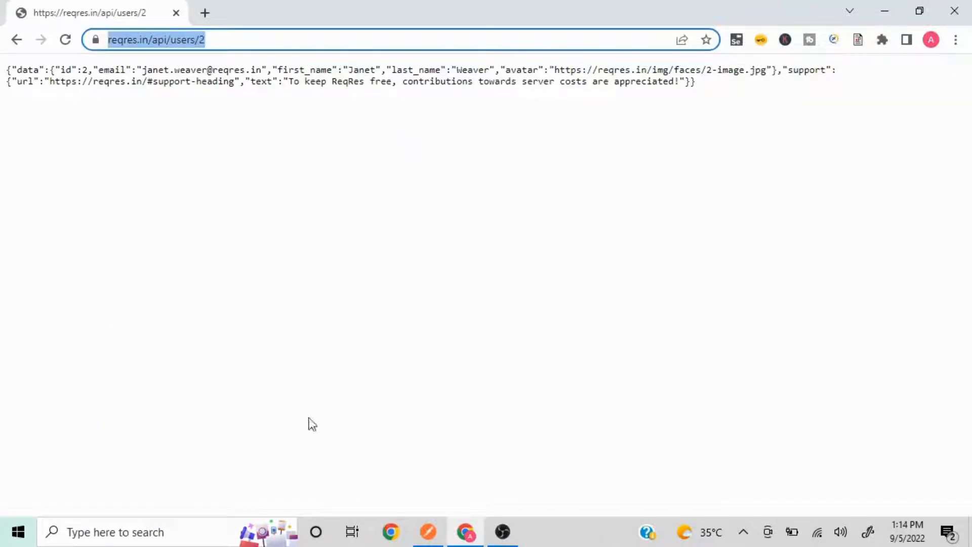
- Switch to Postman and add a request named "PUT Request" to Collection TestTwo
{"action": "left_click", "coordinate": [428, 532]}
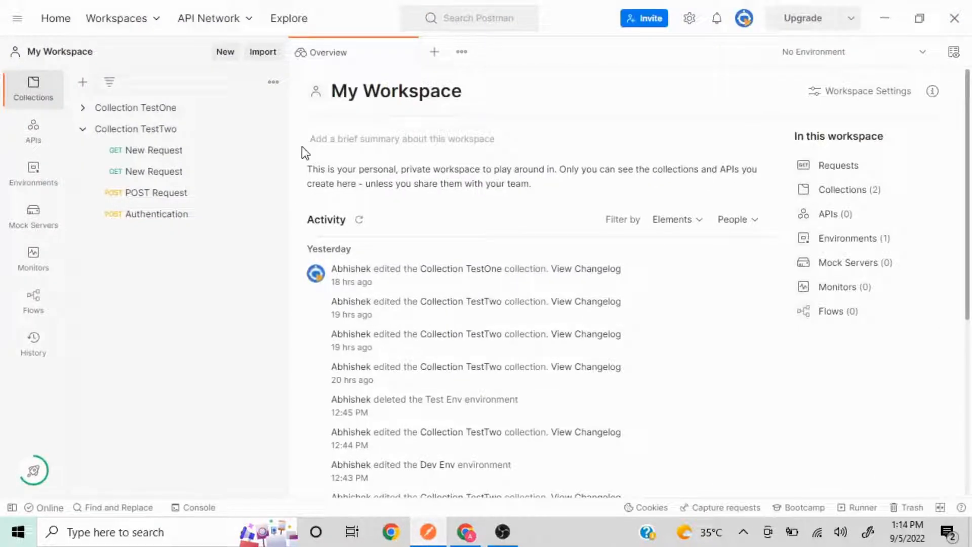
{"action": "left_click", "coordinate": [273, 131]}
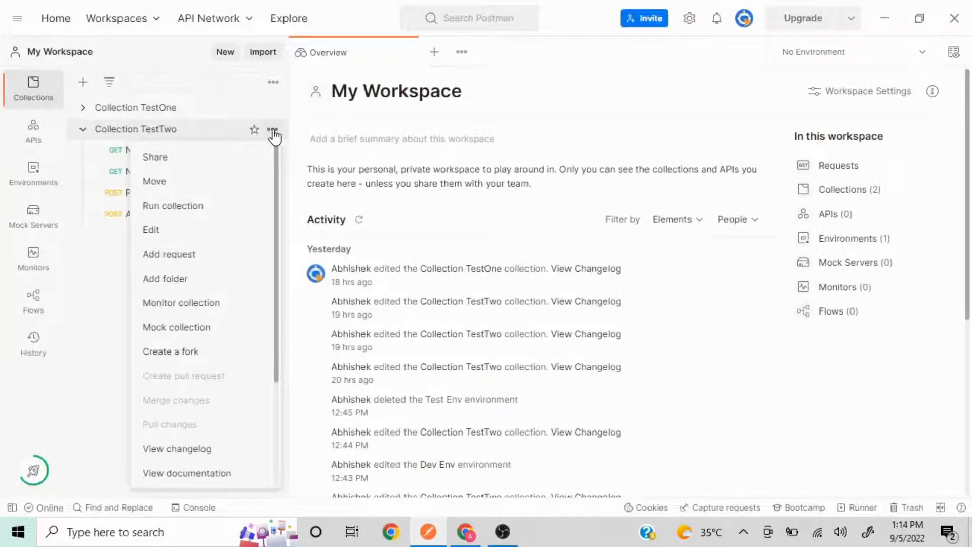
{"action": "left_click", "coordinate": [200, 268]}
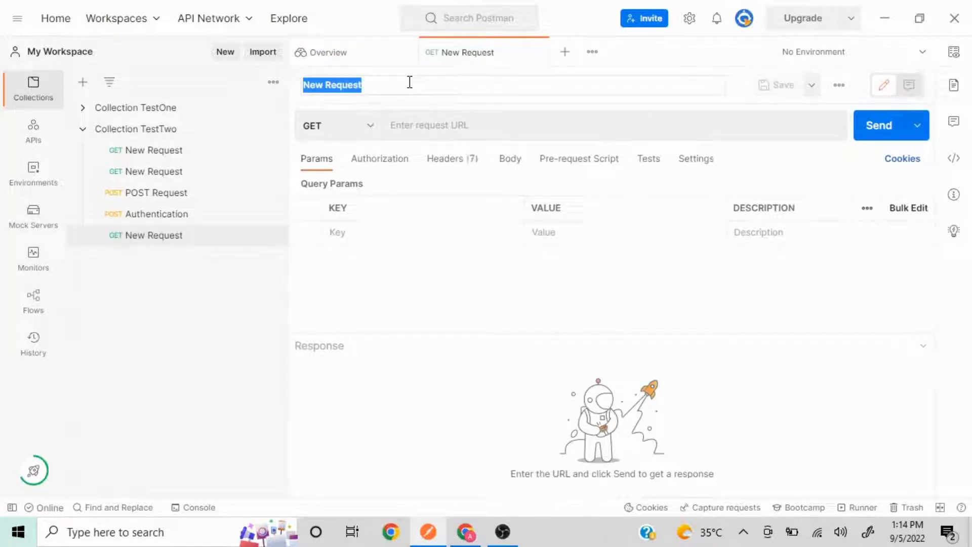
{"action": "type", "text": "PUT "}
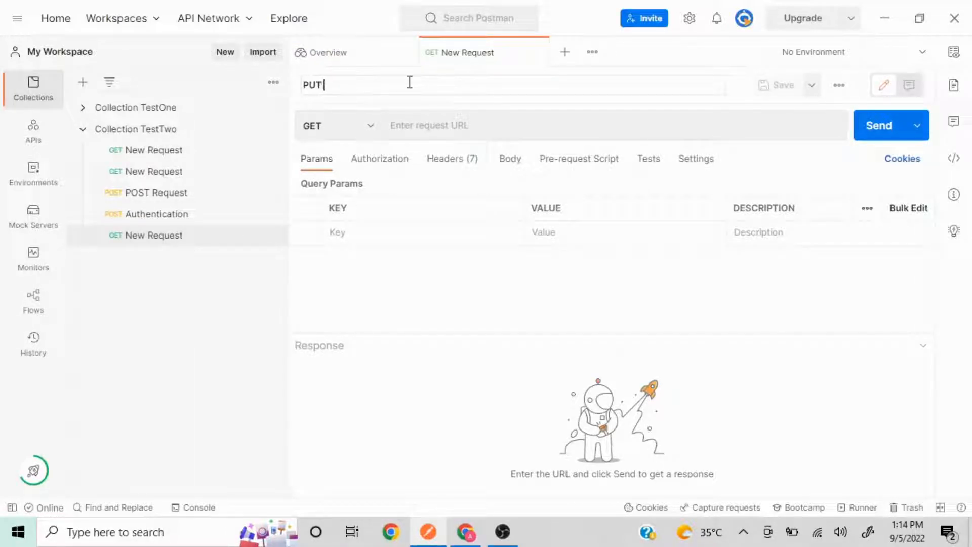
{"action": "type", "text": "Request"}
{"action": "left_click", "coordinate": [373, 132]}
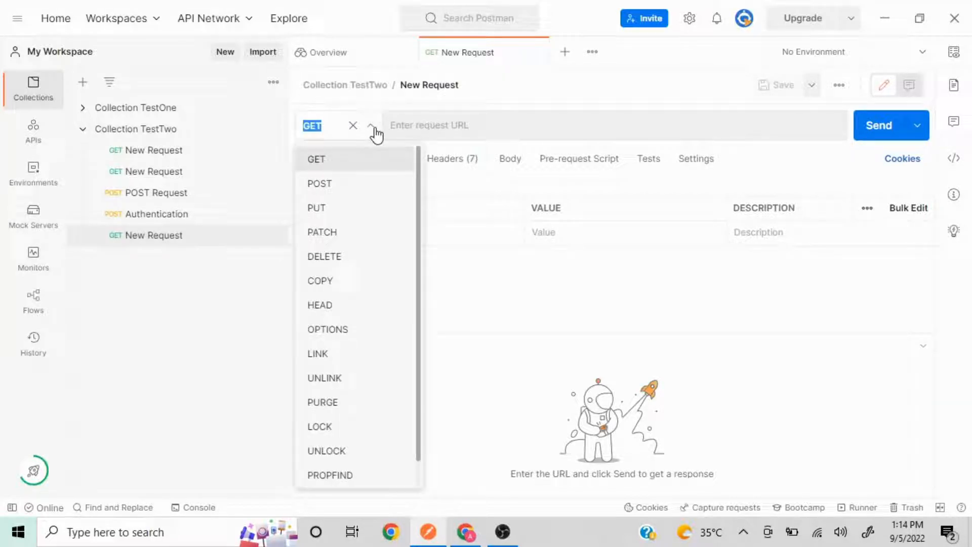
{"action": "left_click", "coordinate": [336, 207]}
{"action": "left_click", "coordinate": [432, 124]}
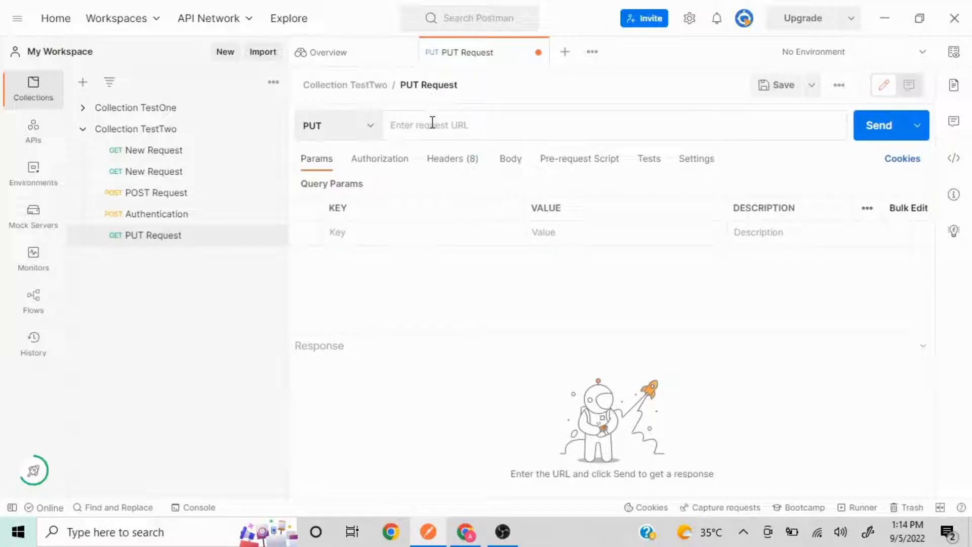
{"action": "key", "text": "ctrl+v"}
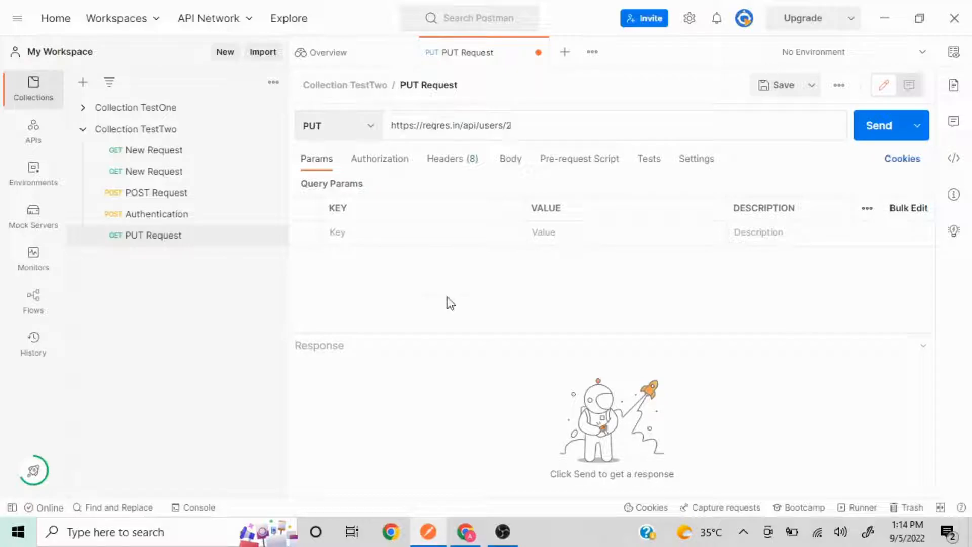
- Return to the reqres.in page in Chrome and copy the sample JSON request body of the PUT update example
{"action": "mouse_move", "coordinate": [466, 532]}
{"action": "left_click", "coordinate": [462, 453]}
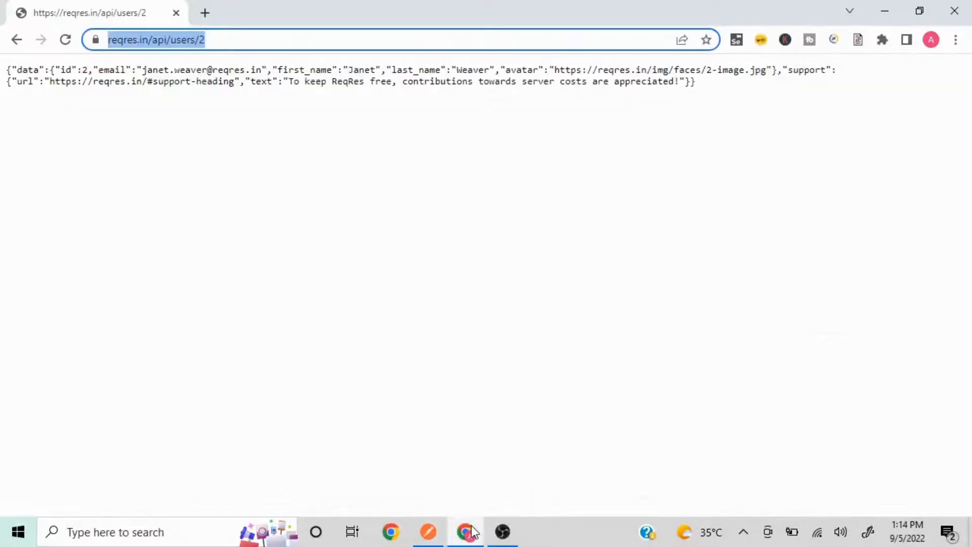
{"action": "left_click", "coordinate": [18, 39]}
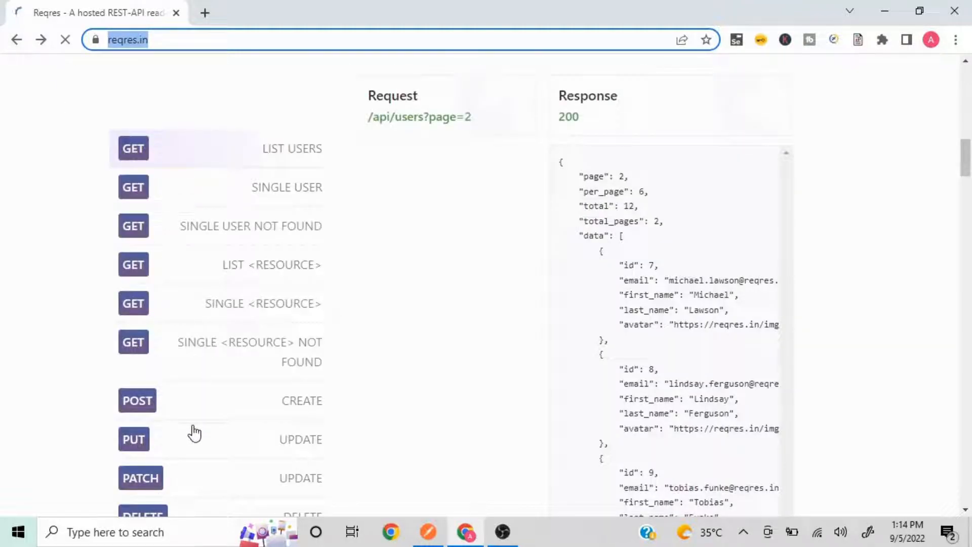
{"action": "left_click", "coordinate": [205, 449]}
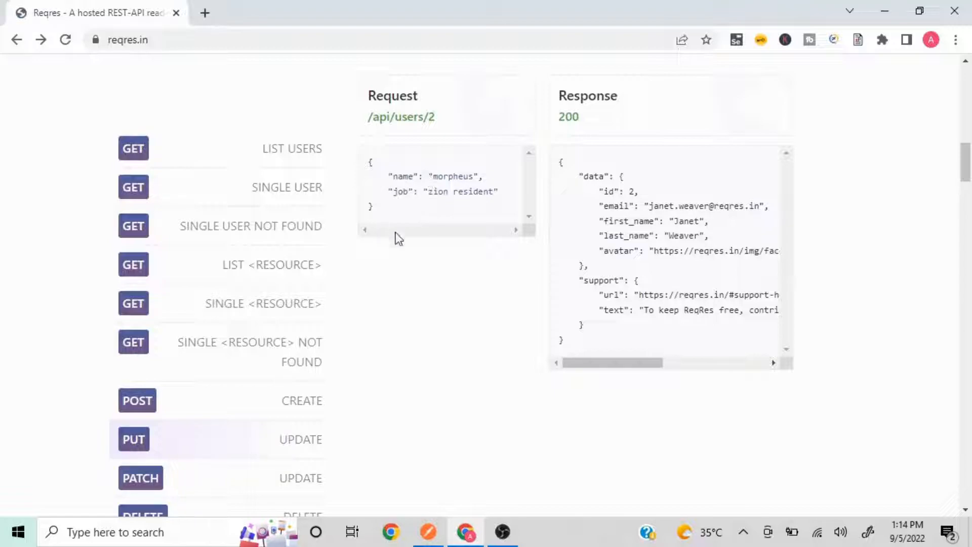
{"action": "left_click_drag", "start_coordinate": [378, 213], "coordinate": [367, 165]}
{"action": "key", "text": "ctrl+c"}
- Switch to Postman, set the PUT request's body to raw JSON, and paste in the copied sample
{"action": "key", "text": "alt+Tab"}
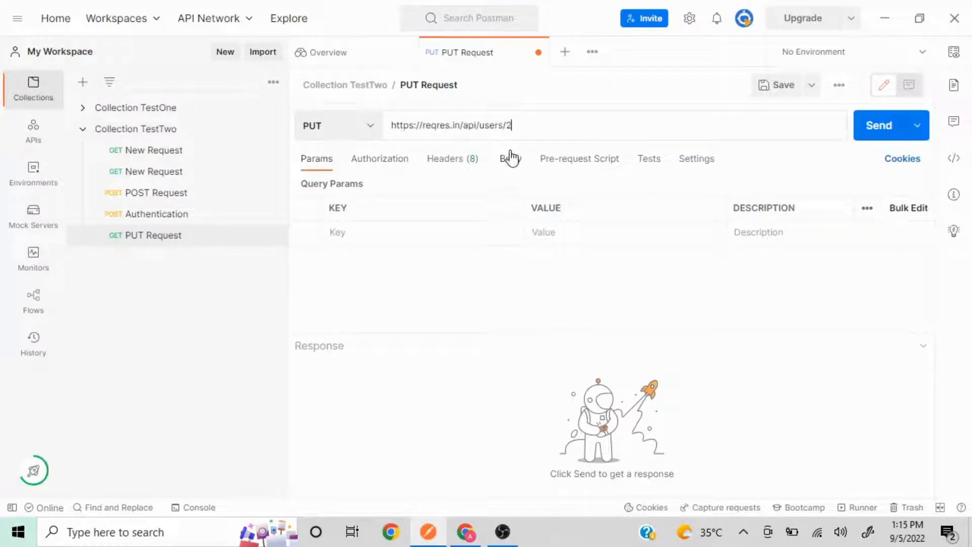
{"action": "left_click", "coordinate": [511, 158]}
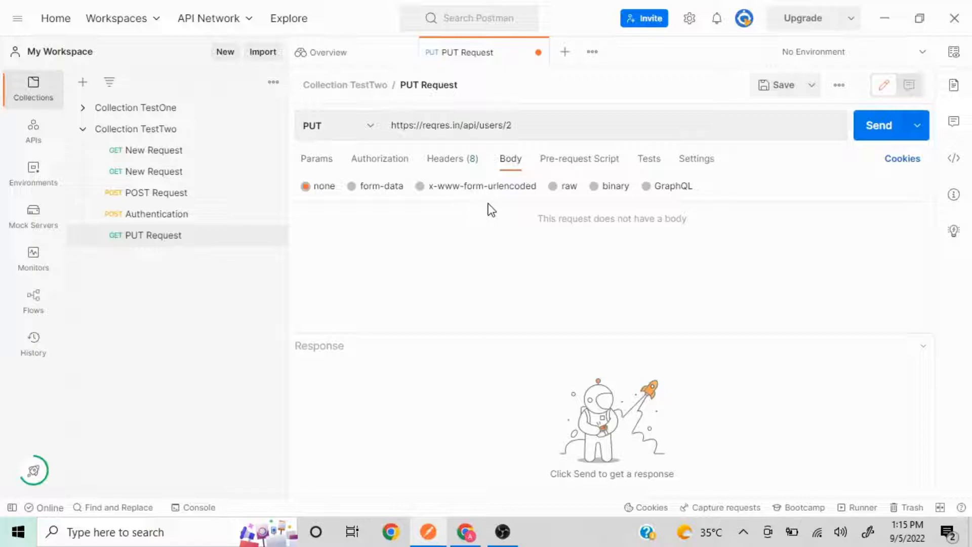
{"action": "left_click", "coordinate": [555, 188]}
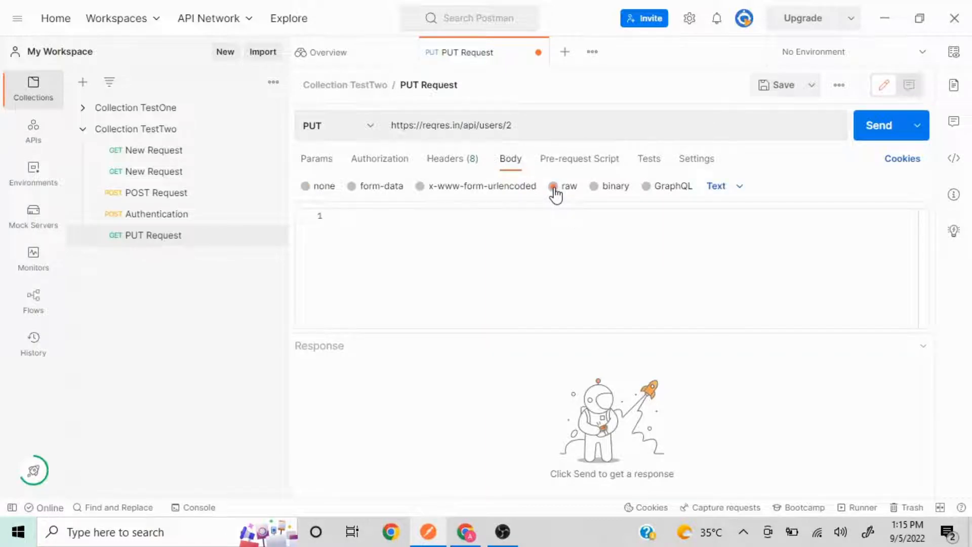
{"action": "left_click", "coordinate": [718, 188]}
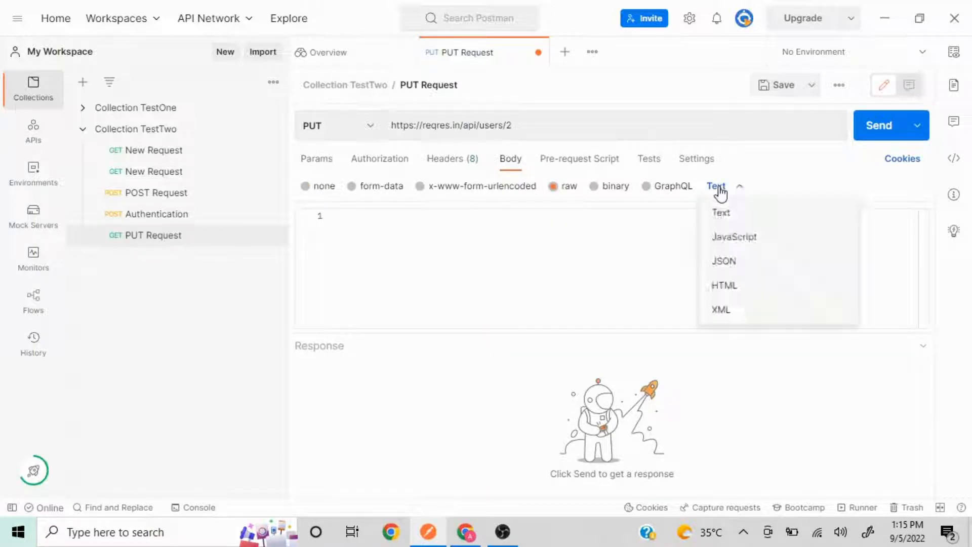
{"action": "left_click", "coordinate": [723, 261]}
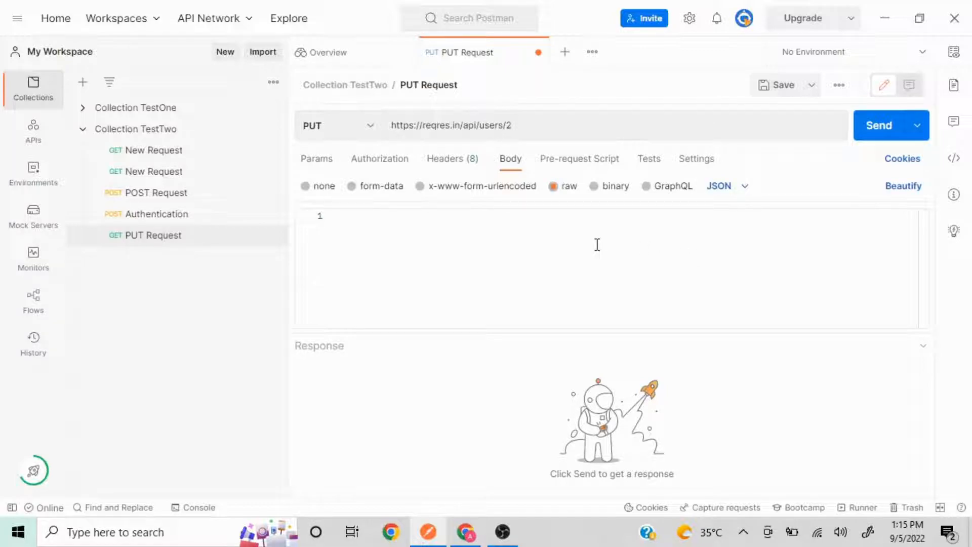
{"action": "key", "text": "ctrl+v"}
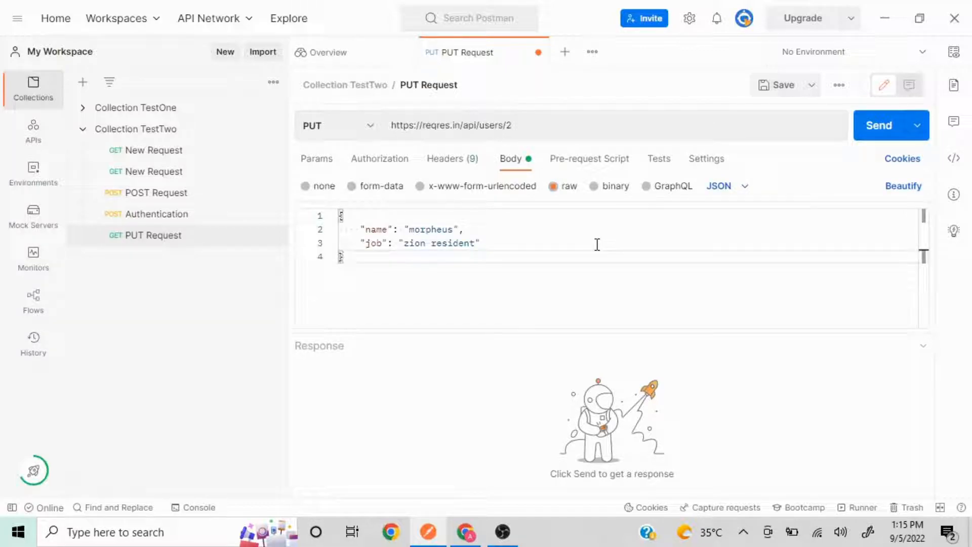
- In the JSON body, replace the name value with the person's first name and the job value with Trainer
{"action": "double_click", "coordinate": [431, 229]}
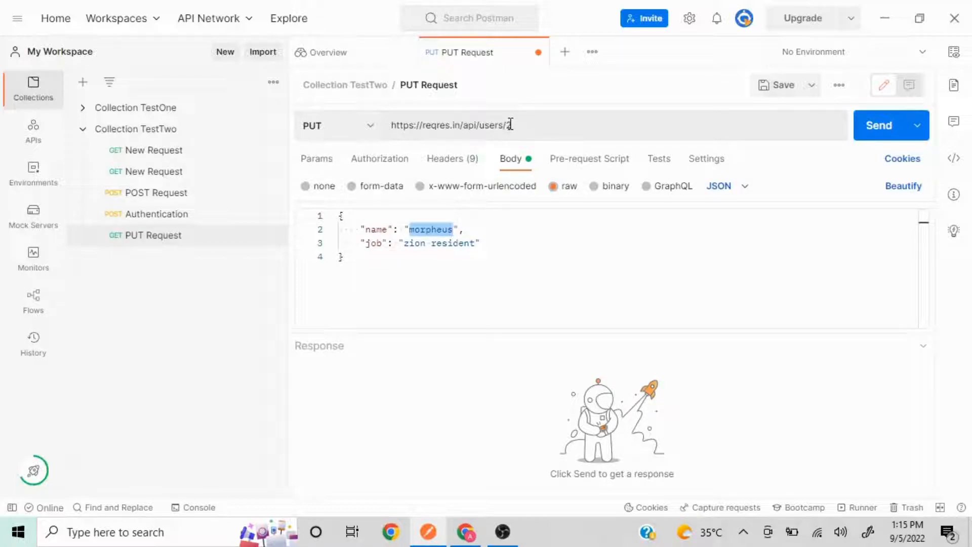
{"action": "type", "text": "Abhishek"}
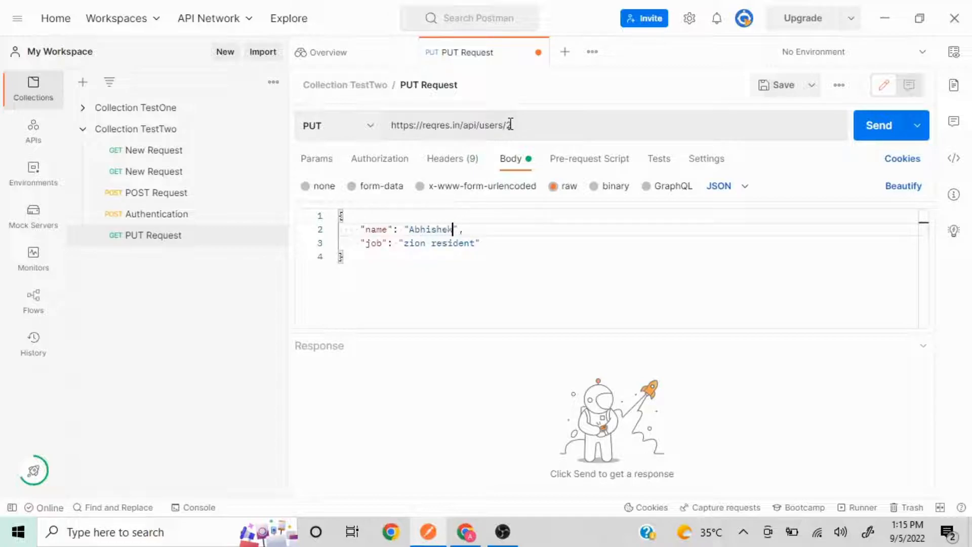
{"action": "left_click", "coordinate": [477, 243]}
{"action": "key", "text": "BackSpace"}
{"action": "key", "text": "BackSpace"}
{"action": "key", "text": "BackSpace"}
{"action": "key", "text": "BackSpace"}
{"action": "key", "text": "BackSpace"}
{"action": "key", "text": "BackSpace"}
{"action": "key", "text": "BackSpace"}
{"action": "key", "text": "BackSpace"}
{"action": "key", "text": "BackSpace"}
{"action": "key", "text": "BackSpace"}
{"action": "key", "text": "BackSpace"}
{"action": "key", "text": "BackSpace"}
{"action": "key", "text": "BackSpace"}
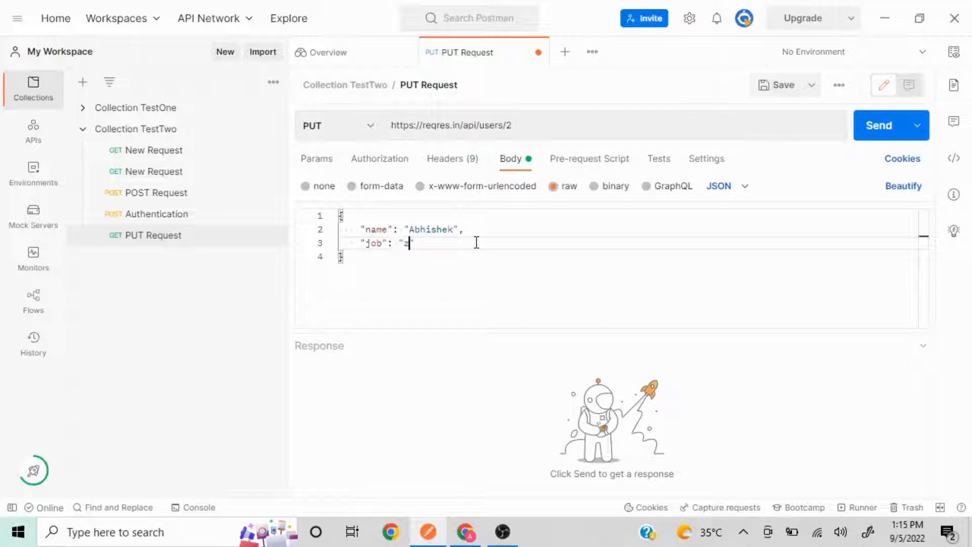
{"action": "type", "text": "Trainer"}
- Send the PUT request and minimize the Postman window
{"action": "left_click", "coordinate": [887, 127]}
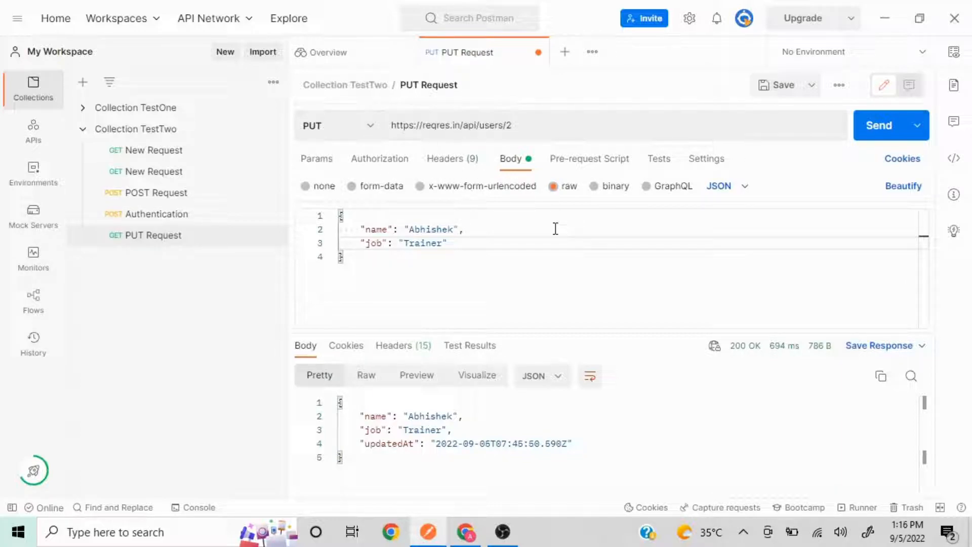
{"action": "left_click", "coordinate": [466, 534]}
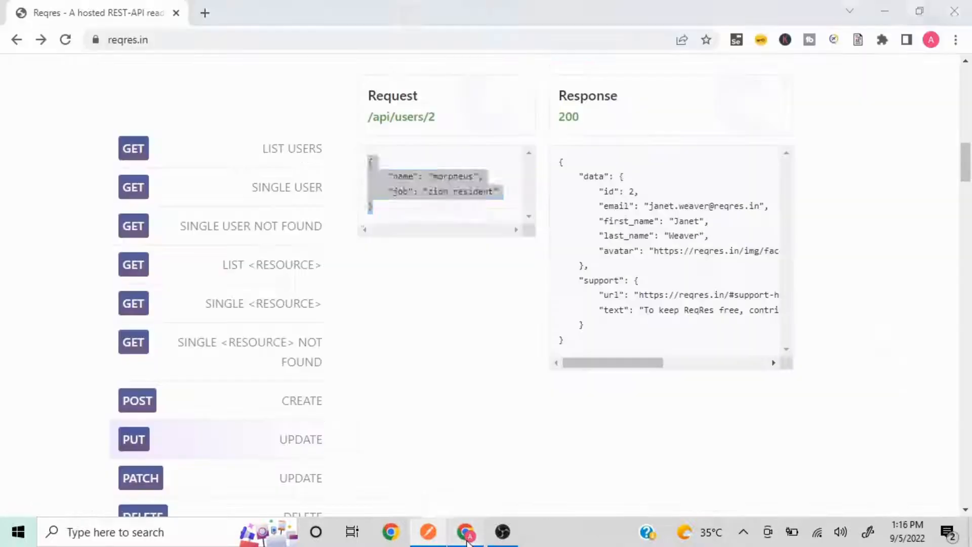
{"action": "left_click", "coordinate": [466, 540]}
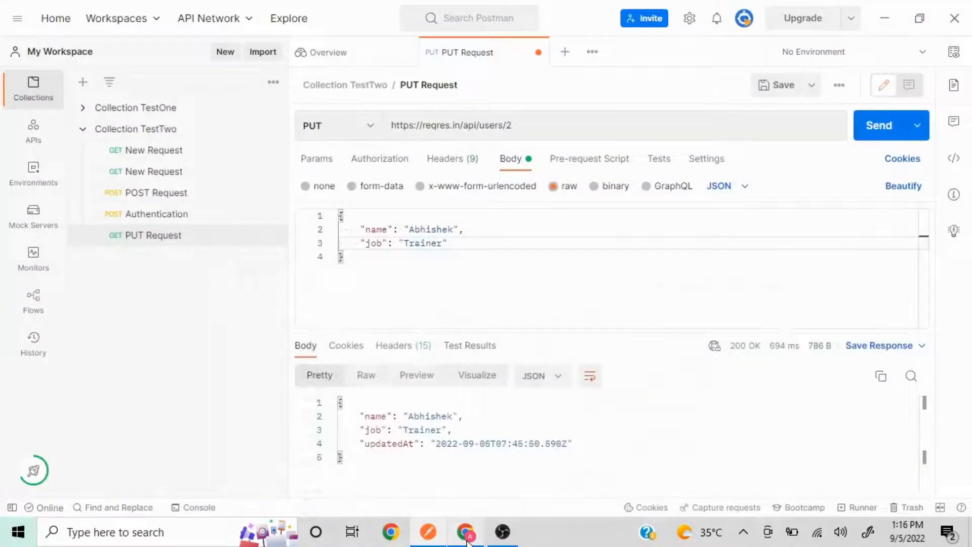
{"action": "left_click", "coordinate": [889, 20]}
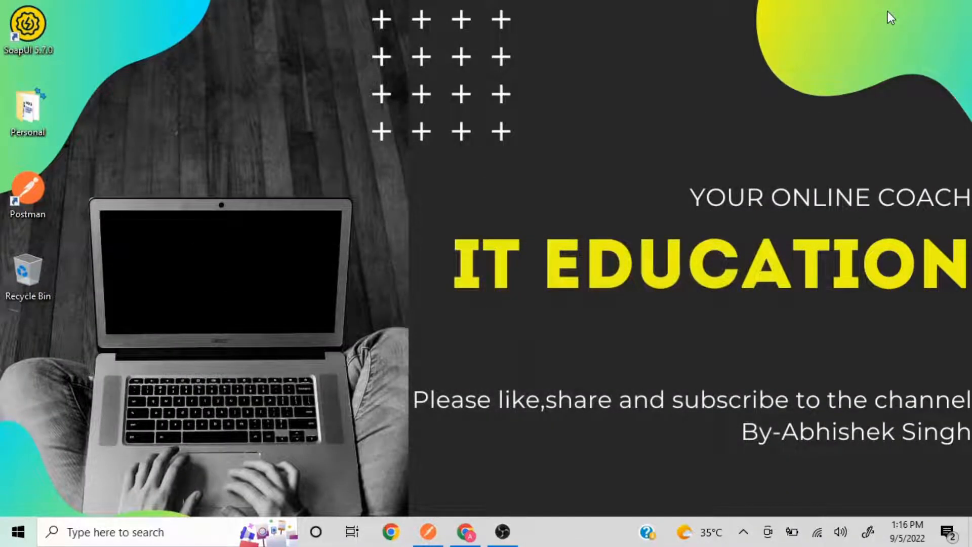